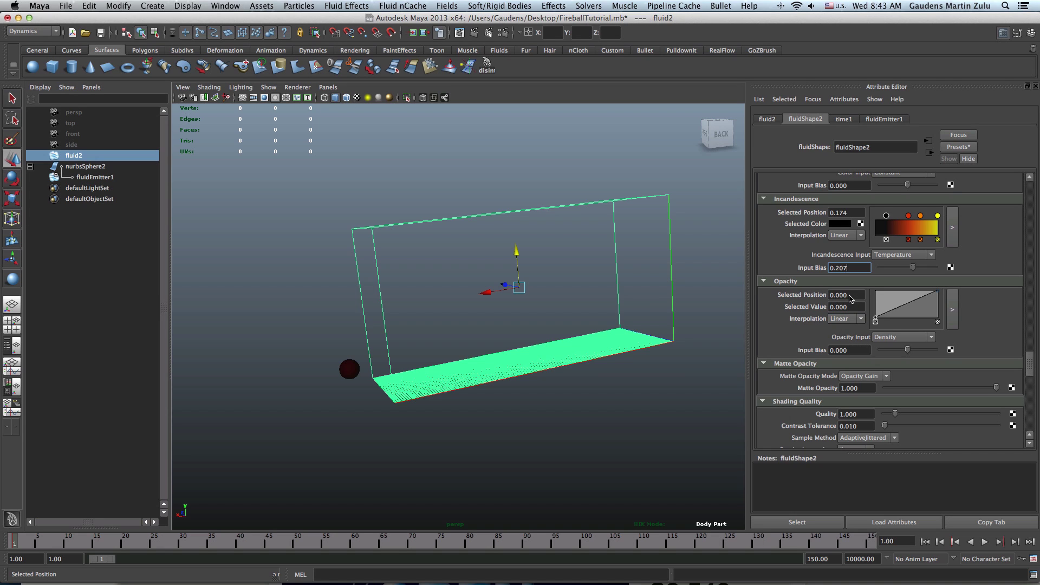
In the fluid's Opacity section, enter 0.016 as Selected Position and 0.207 as Input Bias.
{"action": "left_click", "coordinate": [848, 297]}
{"action": "double_click", "coordinate": [848, 297]}
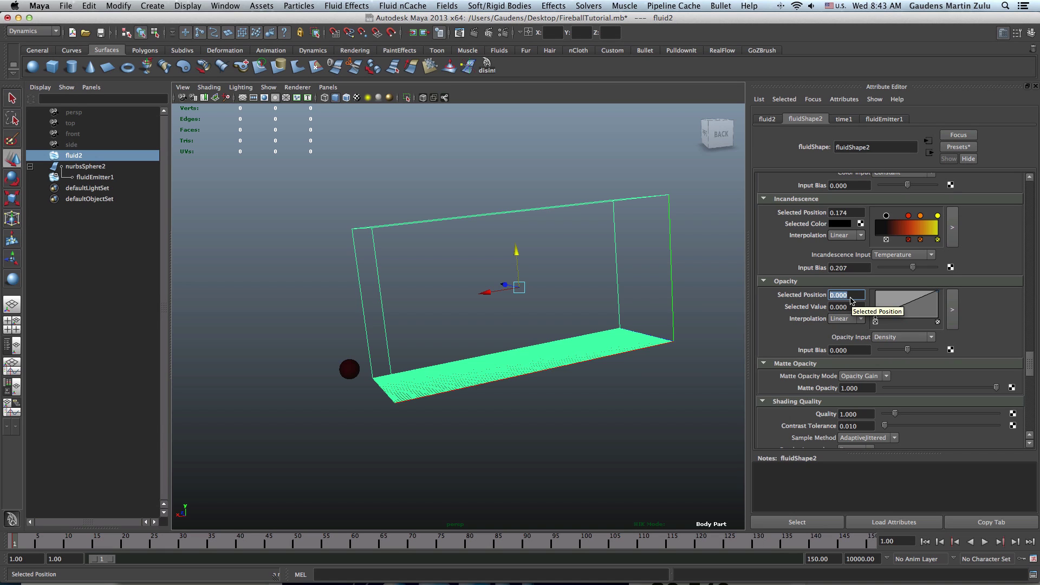
{"action": "type", "text": "."}
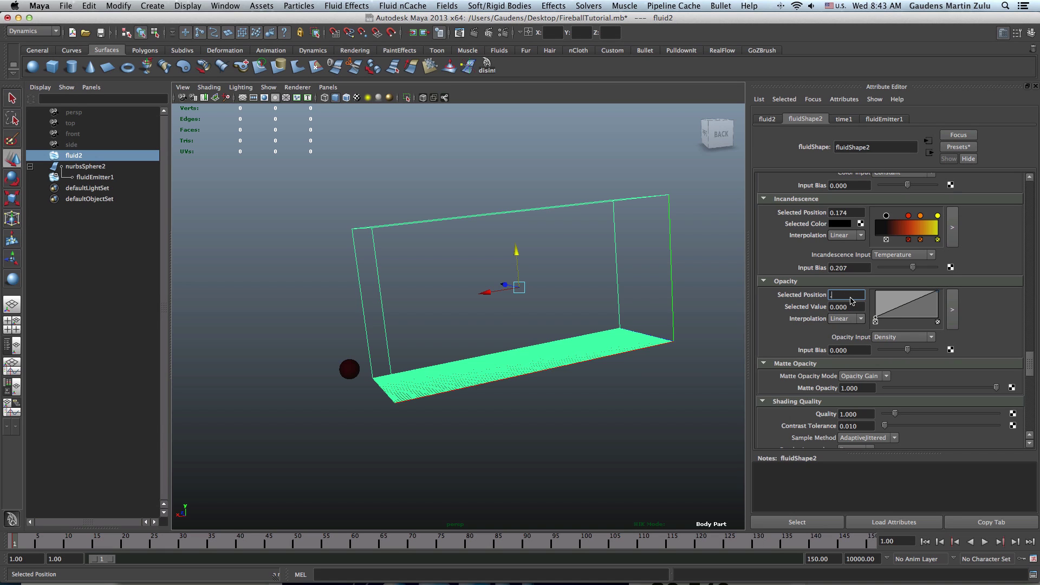
{"action": "type", "text": "016"}
{"action": "key", "text": "Return"}
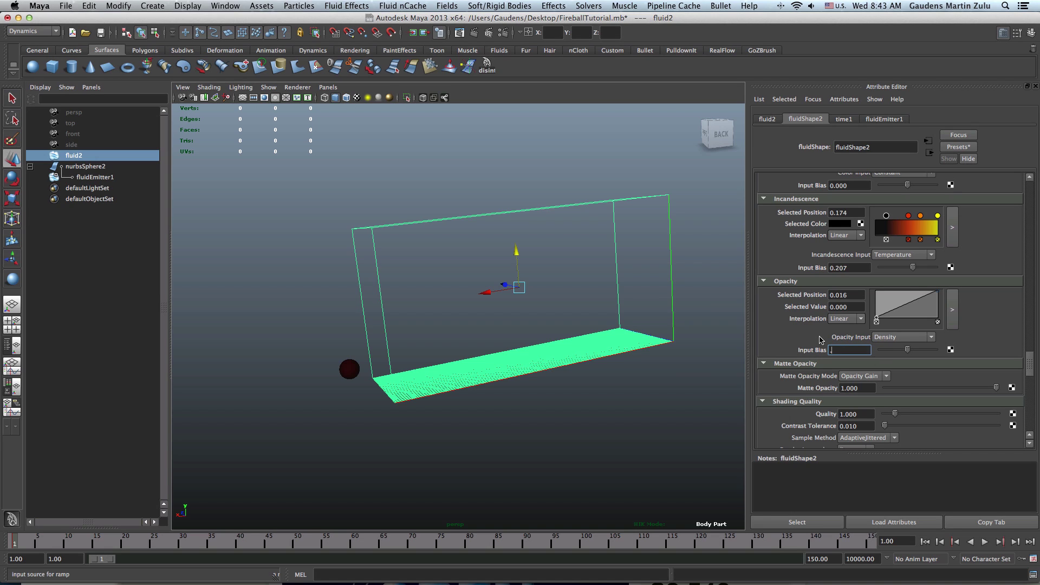
{"action": "type", "text": ".207"}
{"action": "key", "text": "Return"}
Keep AdaptiveJittered sampling and change the Render Interpolator from linear to smooth.
{"action": "left_click_drag", "start_coordinate": [1030, 368], "coordinate": [1031, 378]}
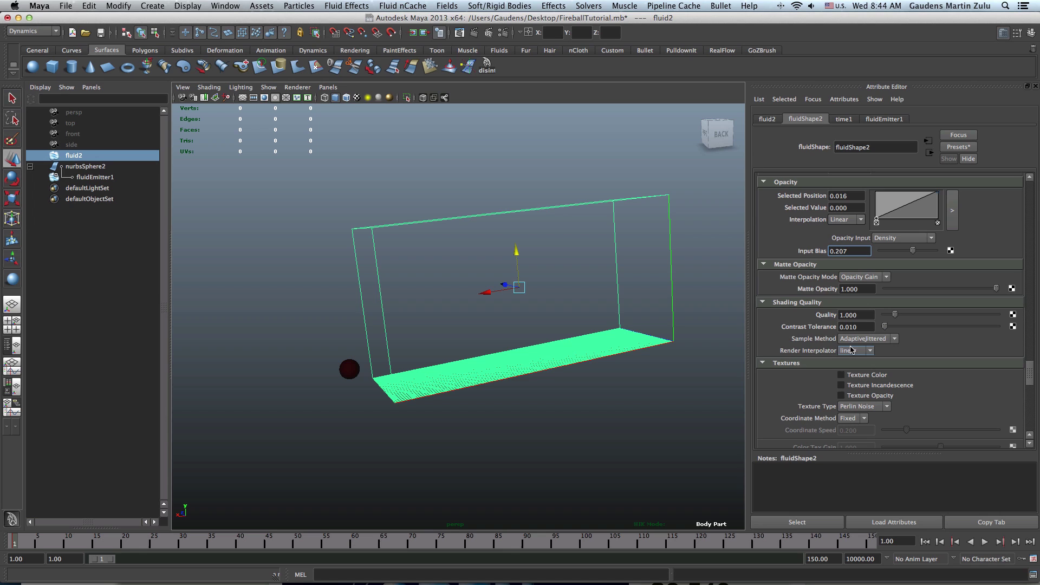
{"action": "left_click", "coordinate": [894, 338]}
{"action": "left_click", "coordinate": [872, 355]}
{"action": "left_click", "coordinate": [872, 352]}
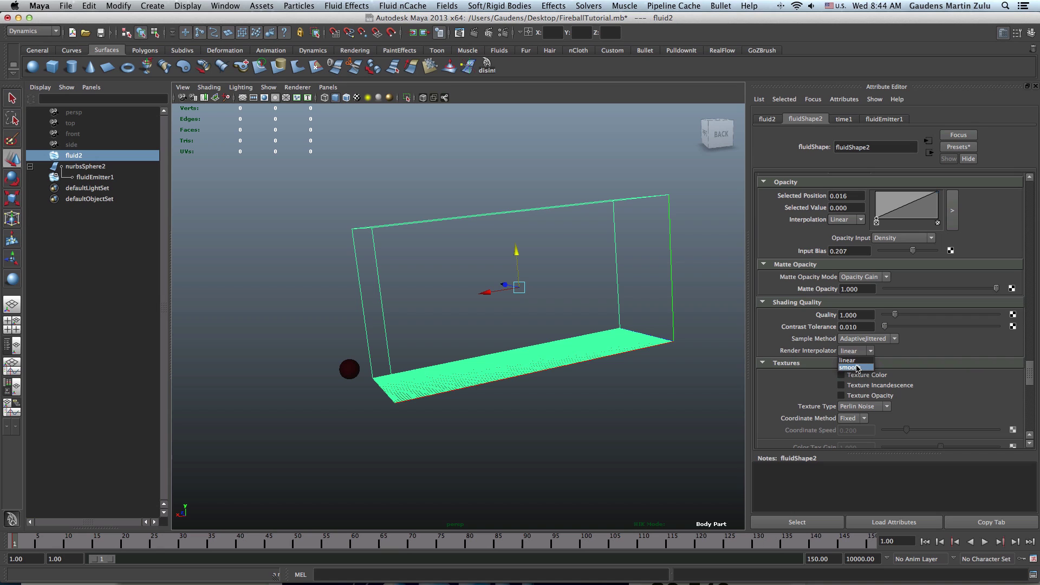
{"action": "left_click", "coordinate": [857, 368]}
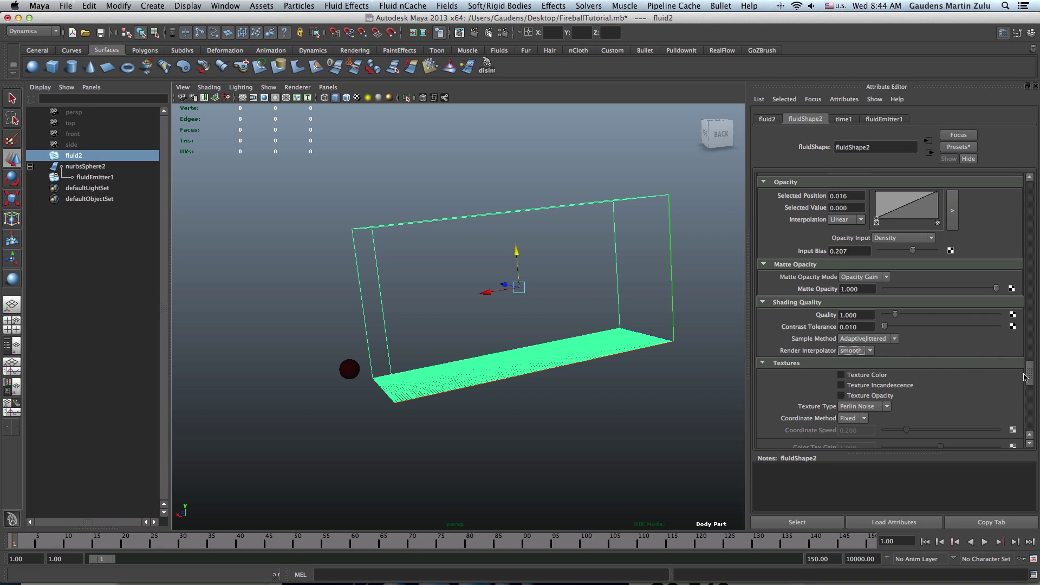
{"action": "left_click_drag", "start_coordinate": [1030, 376], "coordinate": [1031, 380]}
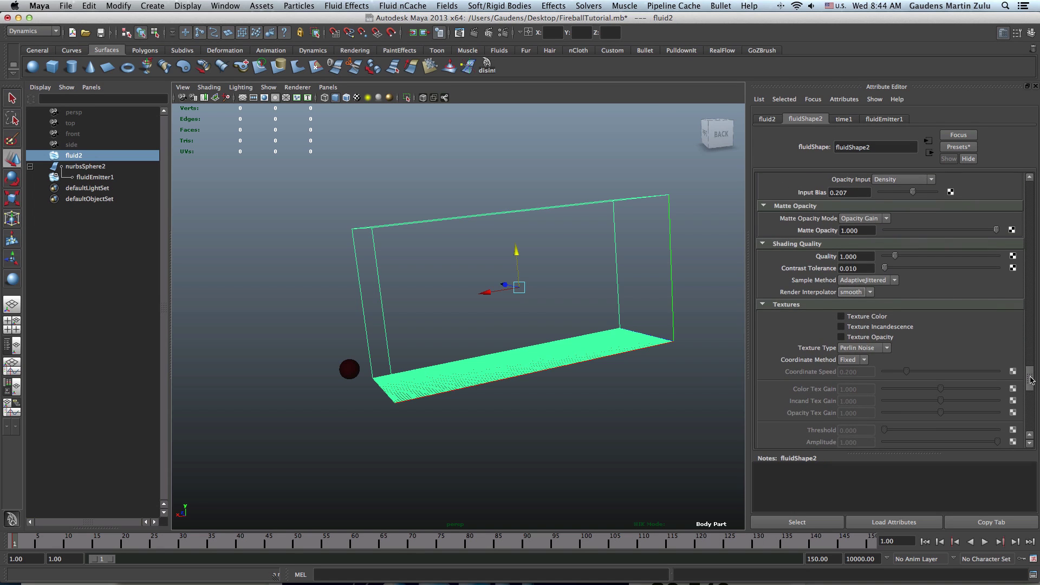
{"action": "scroll", "coordinate": [1031, 381], "scroll_direction": "down", "scroll_amount": 1}
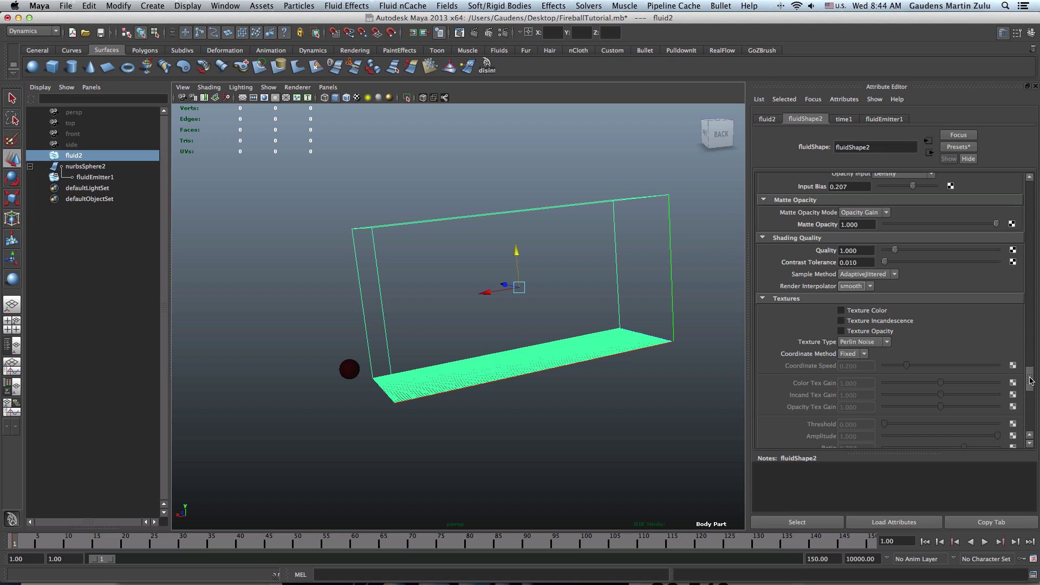
{"action": "left_click_drag", "start_coordinate": [1030, 380], "coordinate": [1034, 417]}
Enable Self Shadow with shadow opacity 1.000, disable Real Lights, and play the simulation.
{"action": "left_click", "coordinate": [841, 283]}
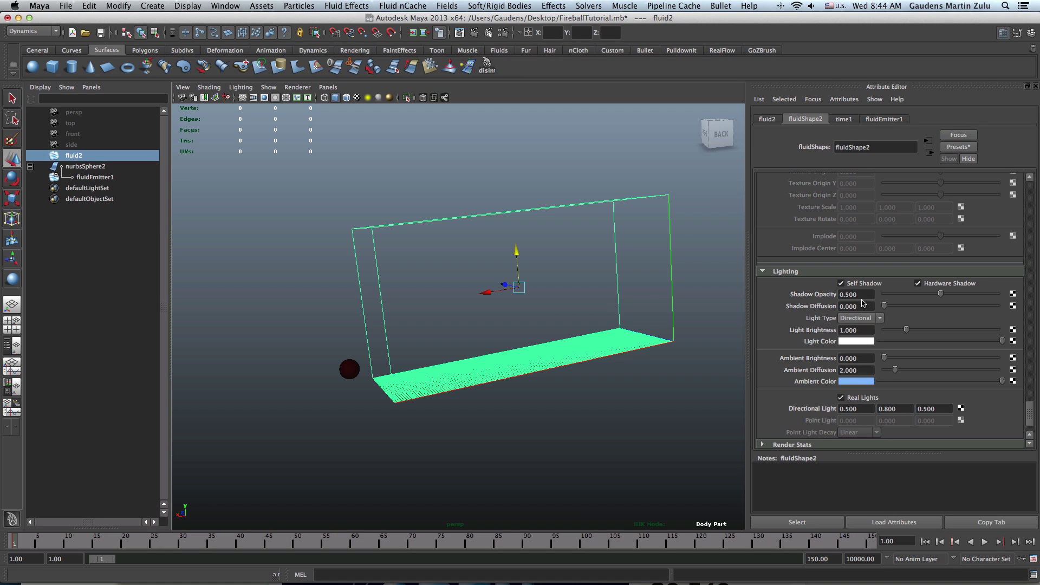
{"action": "left_click_drag", "start_coordinate": [861, 296], "coordinate": [836, 297]}
{"action": "type", "text": "1"}
{"action": "key", "text": "Return"}
{"action": "left_click", "coordinate": [841, 397]}
{"action": "scroll", "coordinate": [1029, 426], "scroll_direction": "down", "scroll_amount": 3}
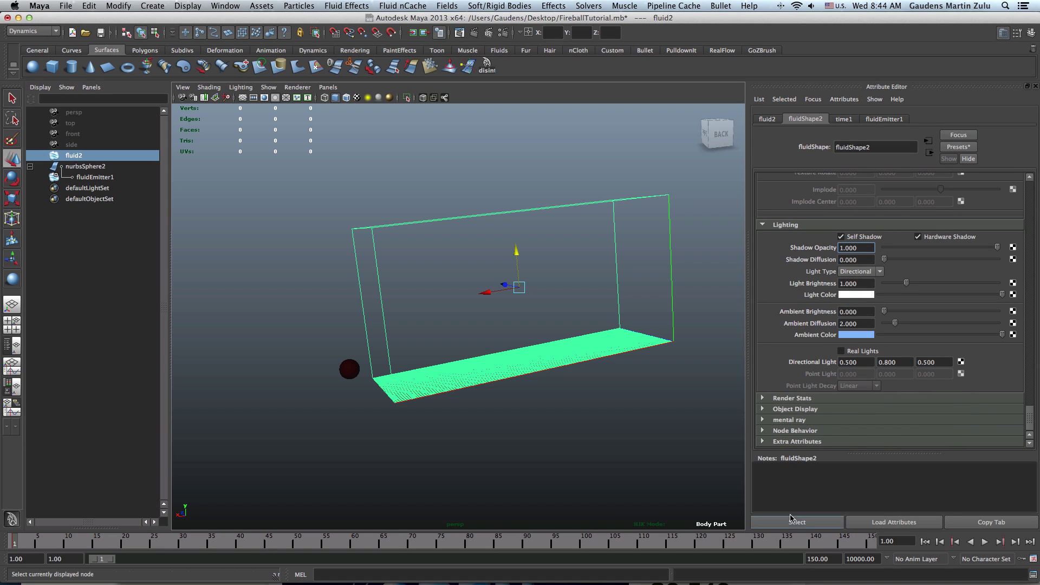
{"action": "left_click", "coordinate": [986, 542]}
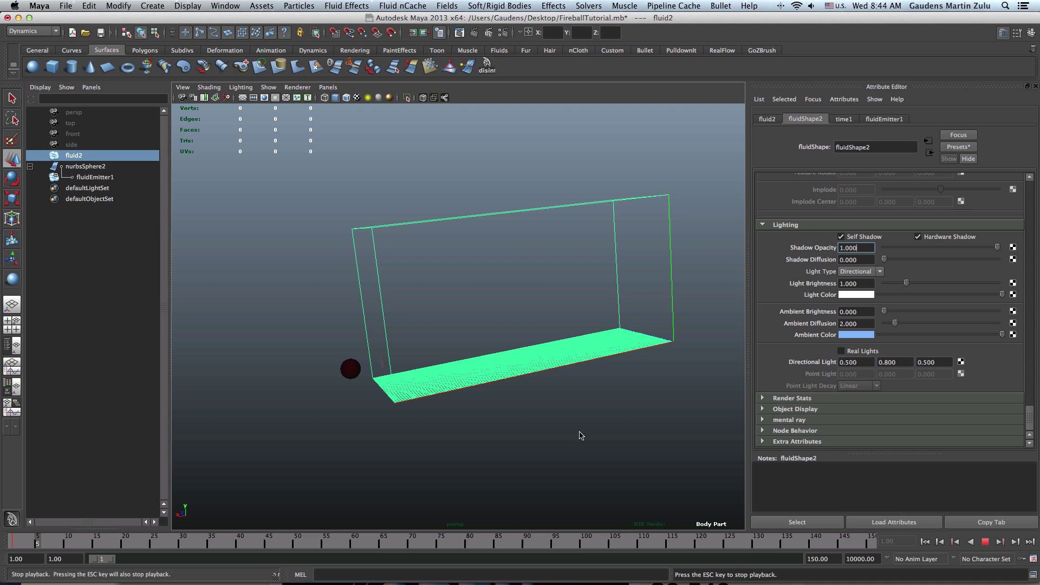
Stop playback at frame 5, switch to a single perspective layout, reframe, and resume playing.
{"action": "key", "text": "Escape"}
{"action": "left_click_drag", "start_coordinate": [524, 447], "coordinate": [478, 436], "text": "alt"}
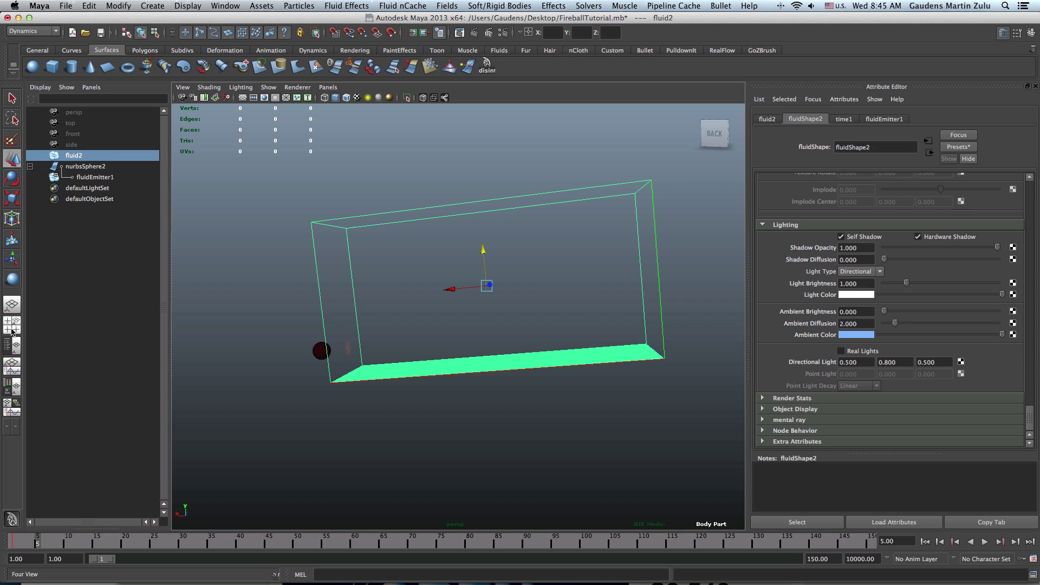
{"action": "left_click", "coordinate": [12, 305]}
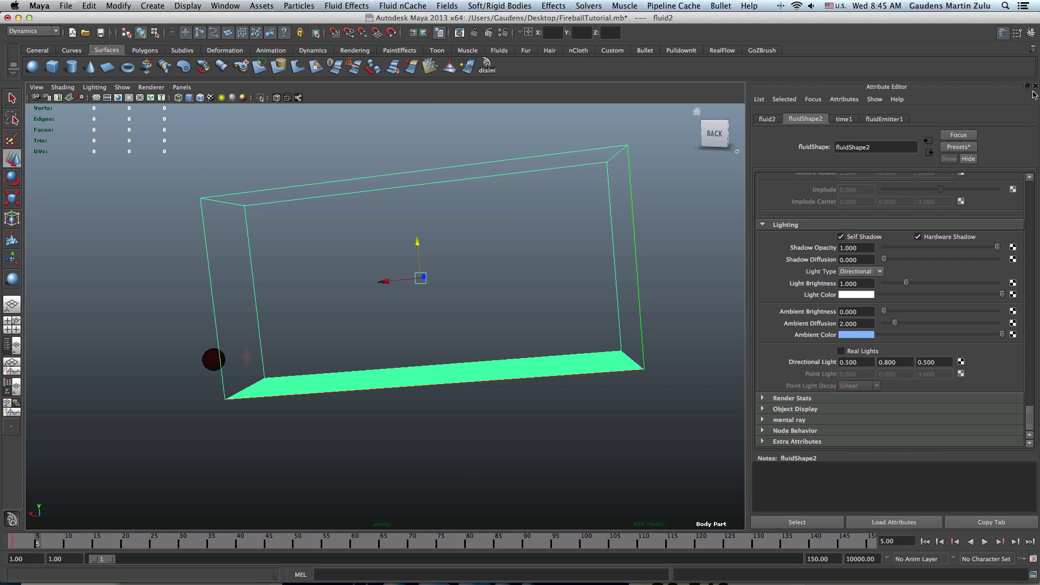
{"action": "left_click_drag", "start_coordinate": [494, 388], "coordinate": [466, 435], "text": "alt"}
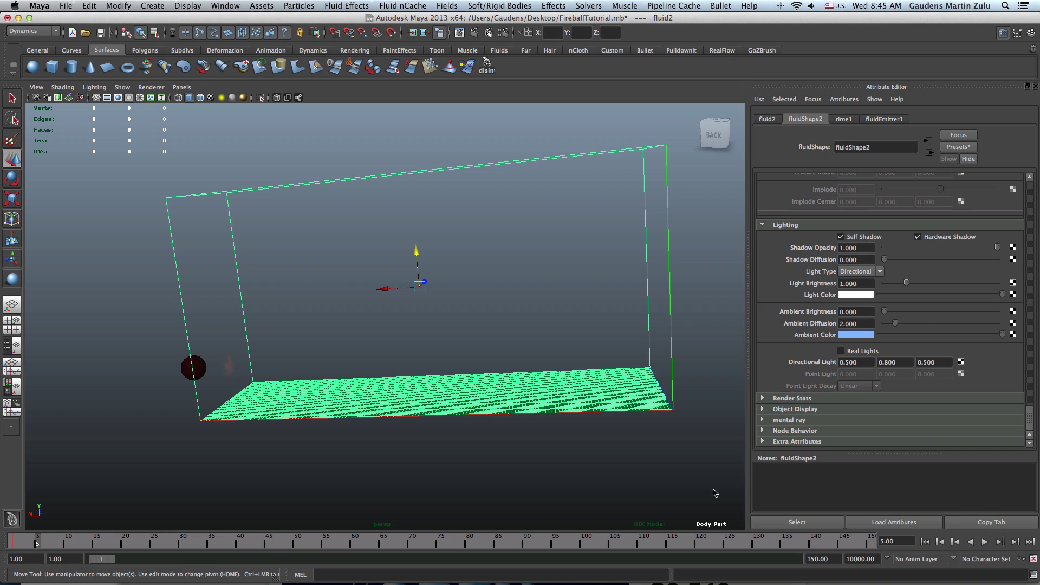
{"action": "left_click", "coordinate": [985, 542]}
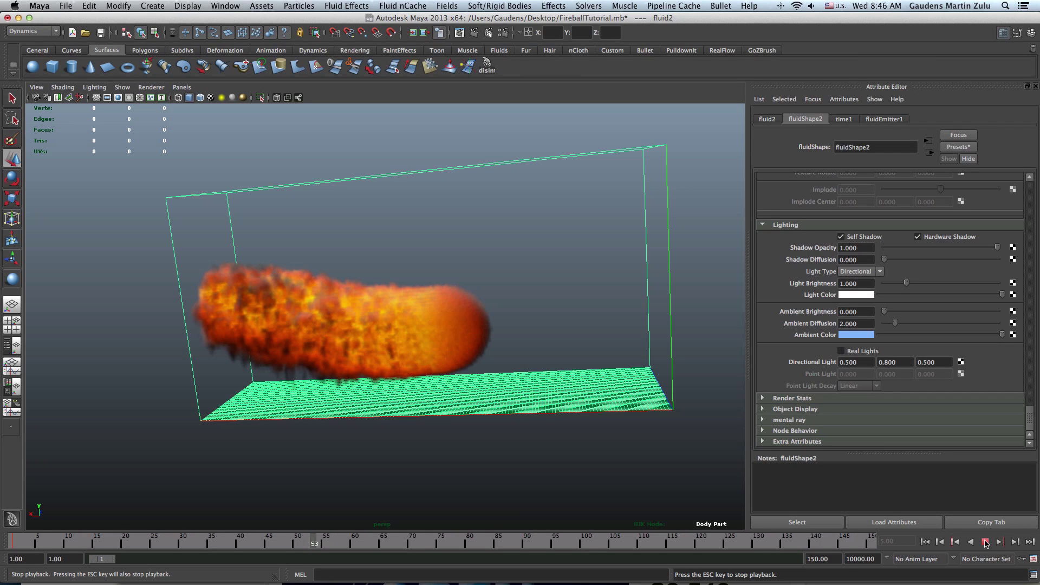
Stop at frame 53, reframe the view on the container's right side, and resume playback.
{"action": "left_click", "coordinate": [986, 544]}
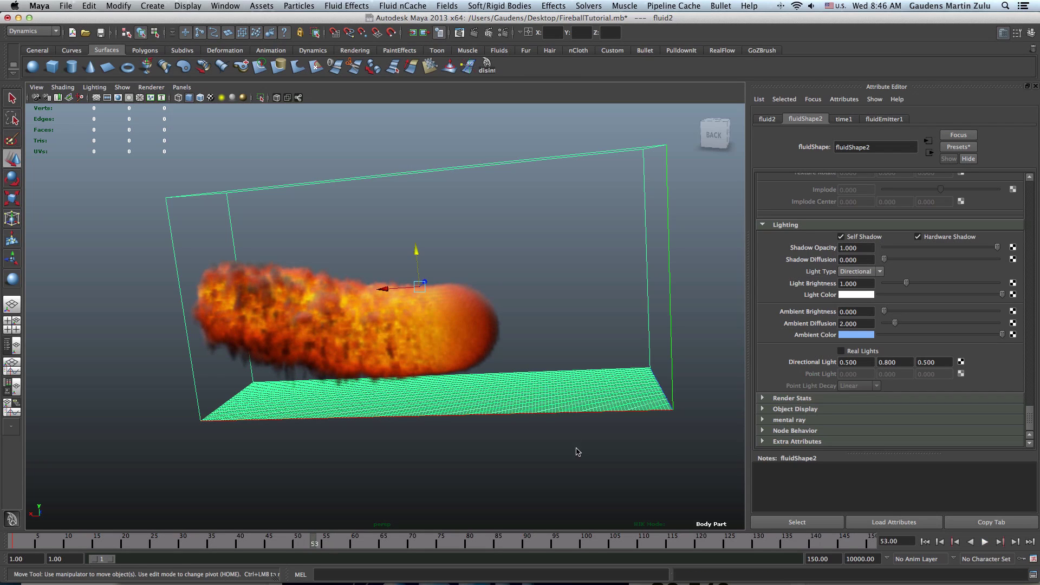
{"action": "left_click_drag", "start_coordinate": [580, 442], "coordinate": [541, 426], "text": "alt"}
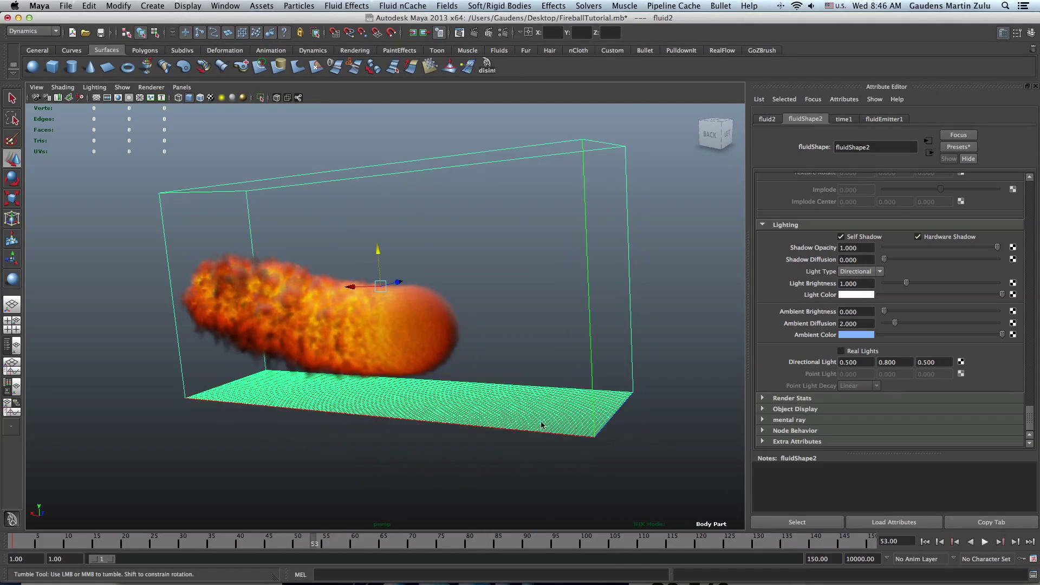
{"action": "scroll", "coordinate": [583, 421], "scroll_direction": "up", "scroll_amount": 6}
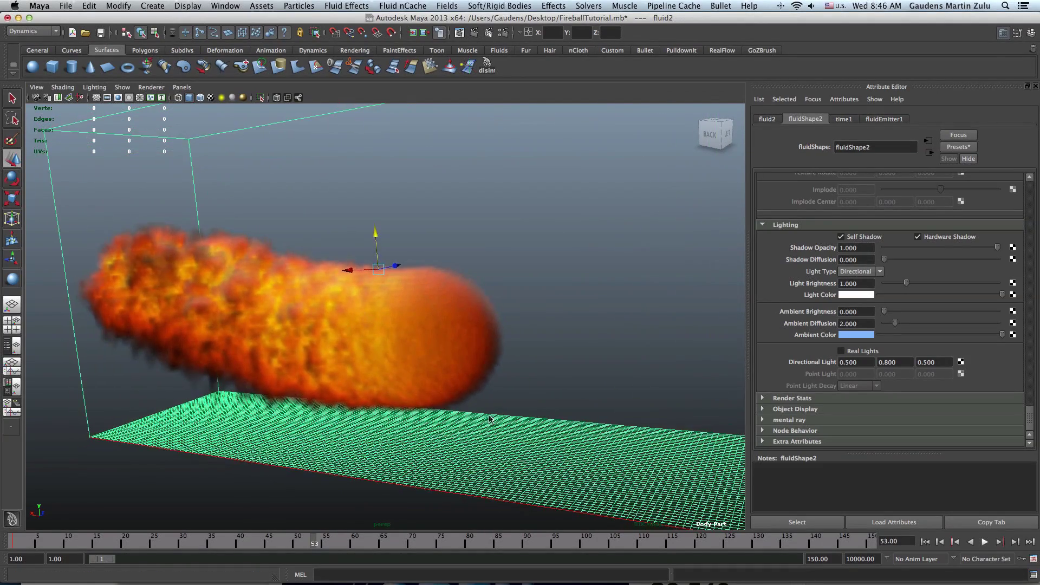
{"action": "middle_click_drag", "start_coordinate": [489, 419], "coordinate": [420, 411], "text": "alt"}
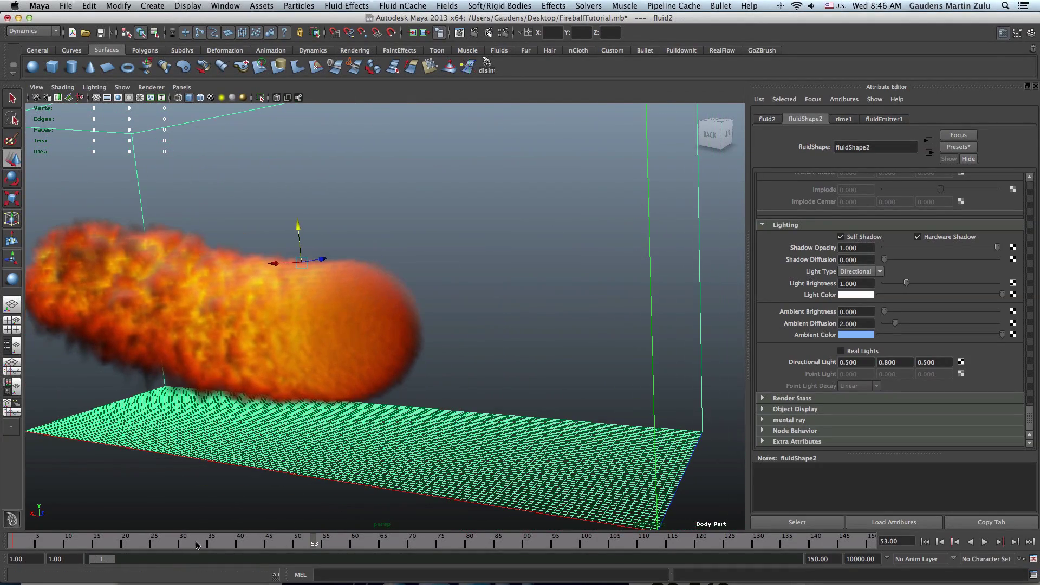
{"action": "left_click", "coordinate": [984, 541]}
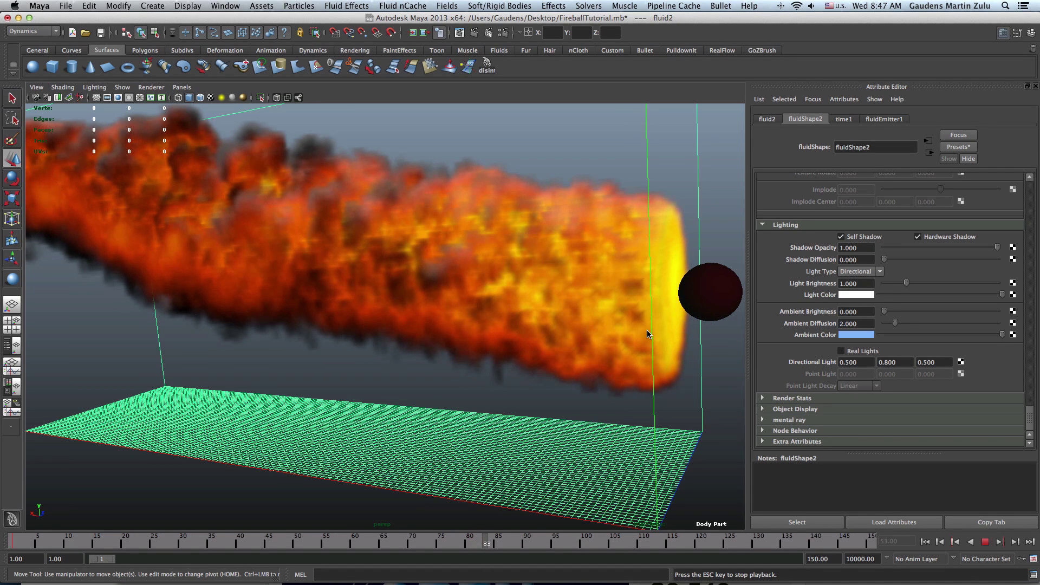
Stop at frame 83, bring the camera closer to the fireball, and render a test frame.
{"action": "key", "text": "Escape"}
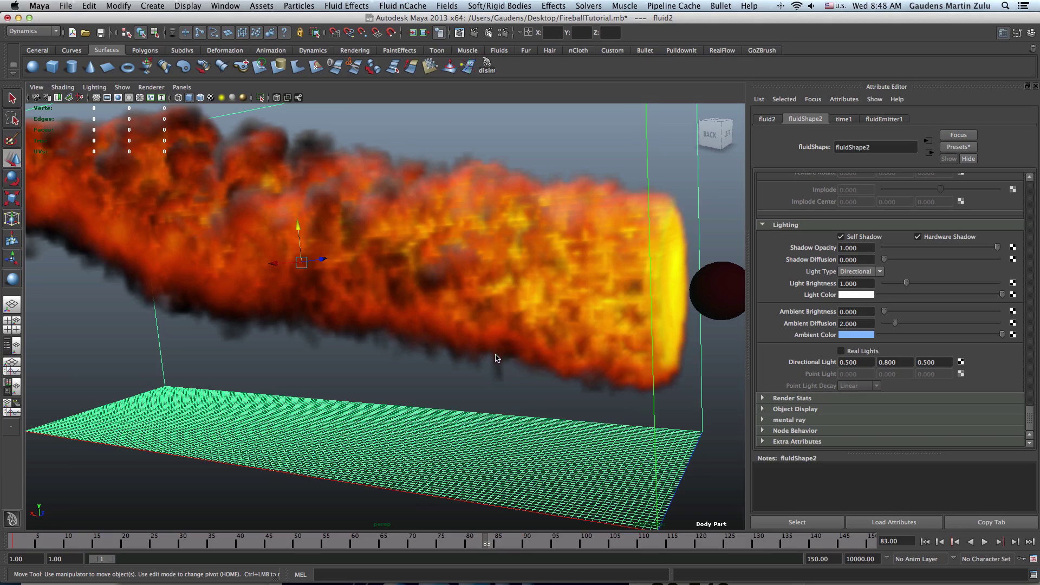
{"action": "right_click_drag", "start_coordinate": [495, 354], "coordinate": [457, 399], "text": "alt"}
{"action": "left_click_drag", "start_coordinate": [458, 400], "coordinate": [482, 425], "text": "alt"}
{"action": "scroll", "coordinate": [481, 425], "scroll_direction": "up", "scroll_amount": 3}
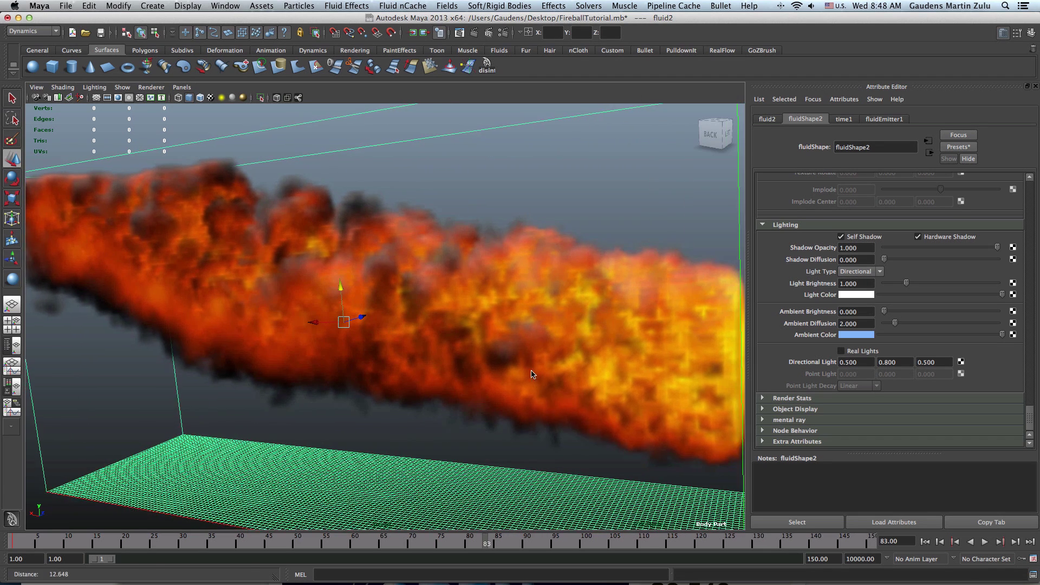
{"action": "left_click", "coordinate": [478, 36]}
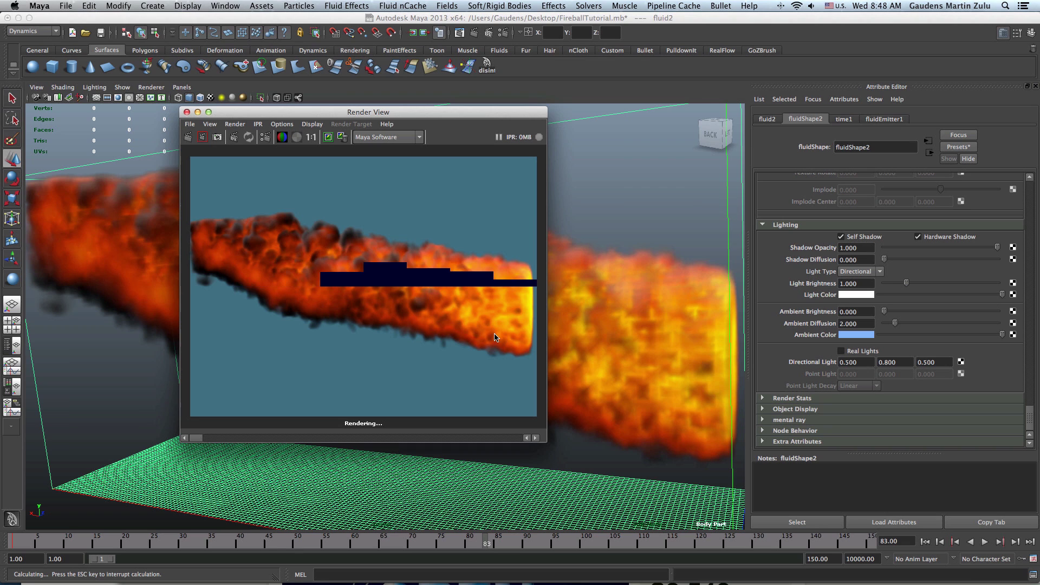
Close the test render and set the Render Settings image size preset to HD 720.
{"action": "left_click", "coordinate": [187, 112]}
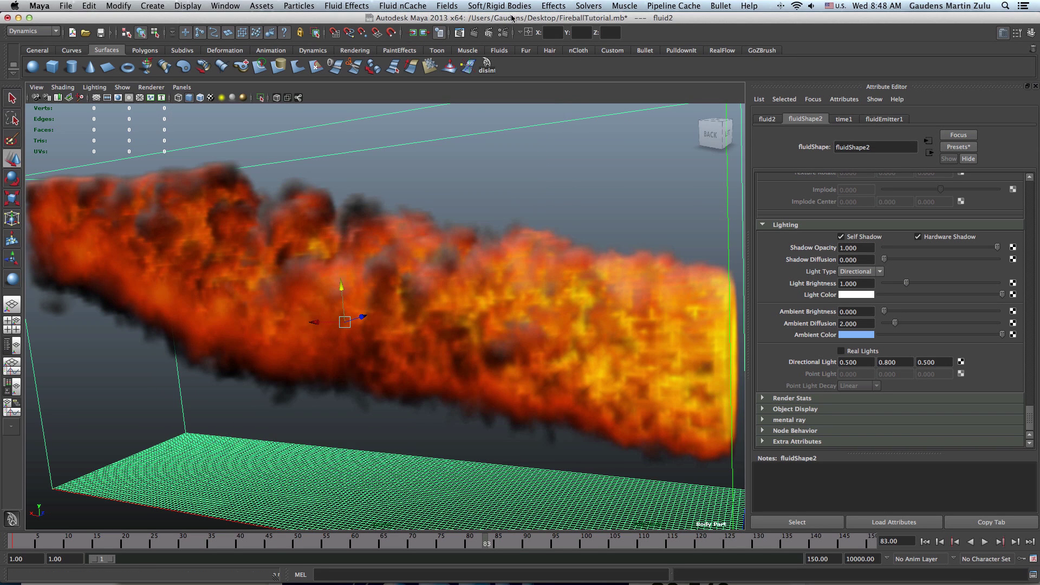
{"action": "left_click", "coordinate": [503, 32]}
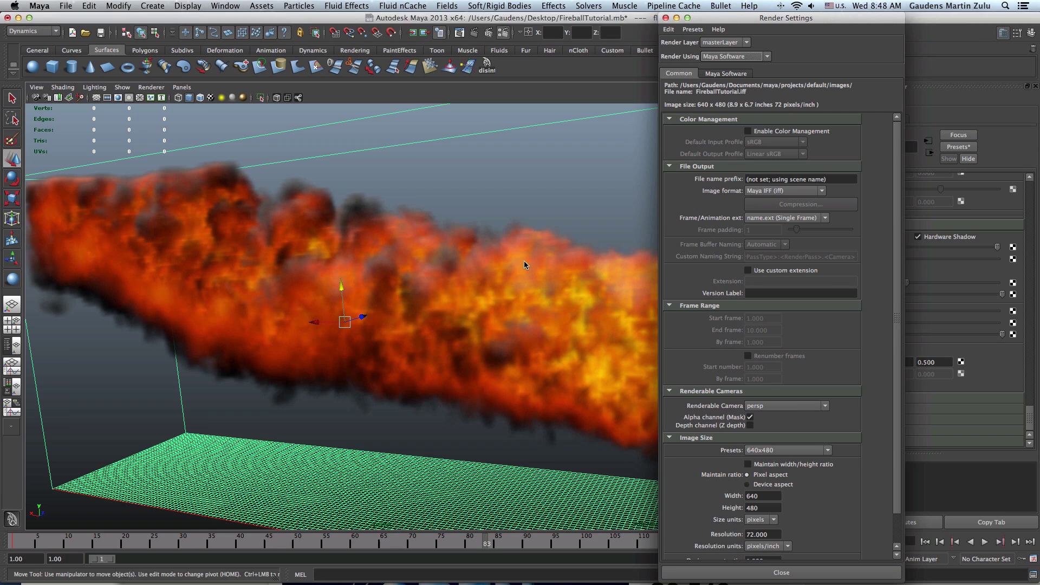
{"action": "left_click", "coordinate": [827, 450]}
{"action": "scroll", "coordinate": [828, 480], "scroll_direction": "down", "scroll_amount": 2}
{"action": "scroll", "coordinate": [827, 480], "scroll_direction": "down", "scroll_amount": 3}
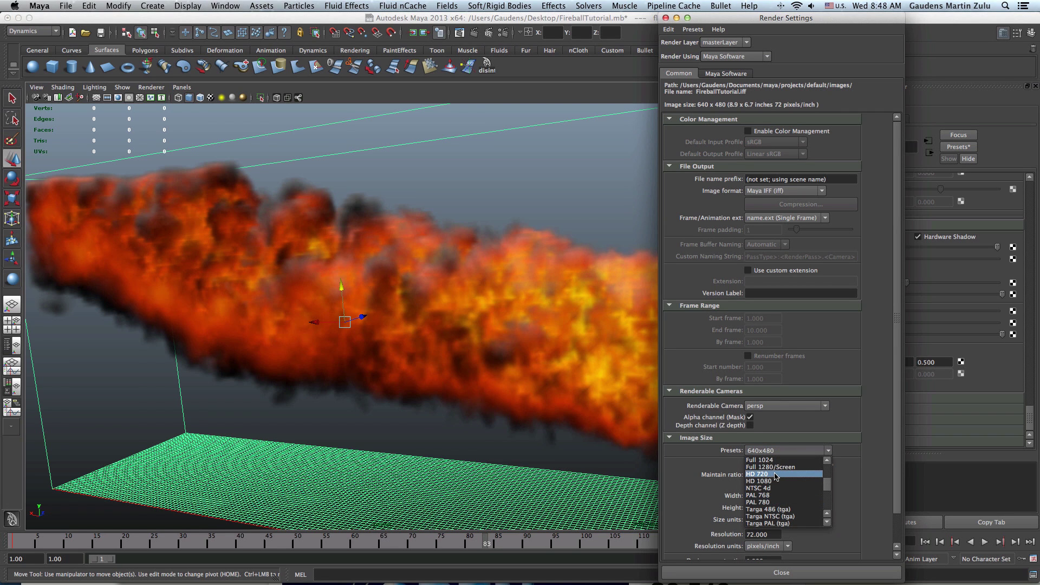
{"action": "left_click", "coordinate": [776, 475]}
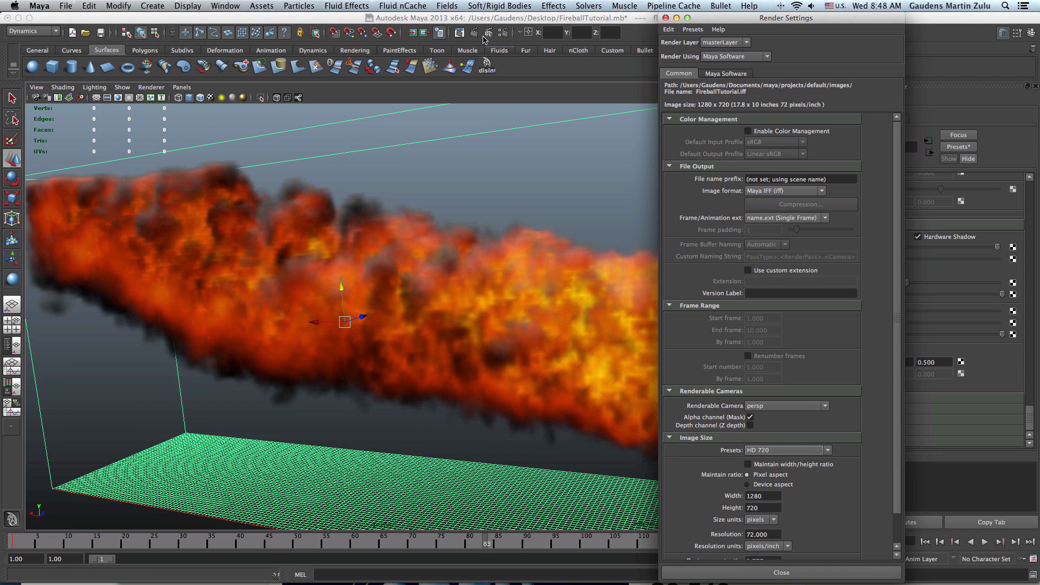
Load the Mayatomr plug-in and set Render Using to mental ray.
{"action": "left_click", "coordinate": [232, 7]}
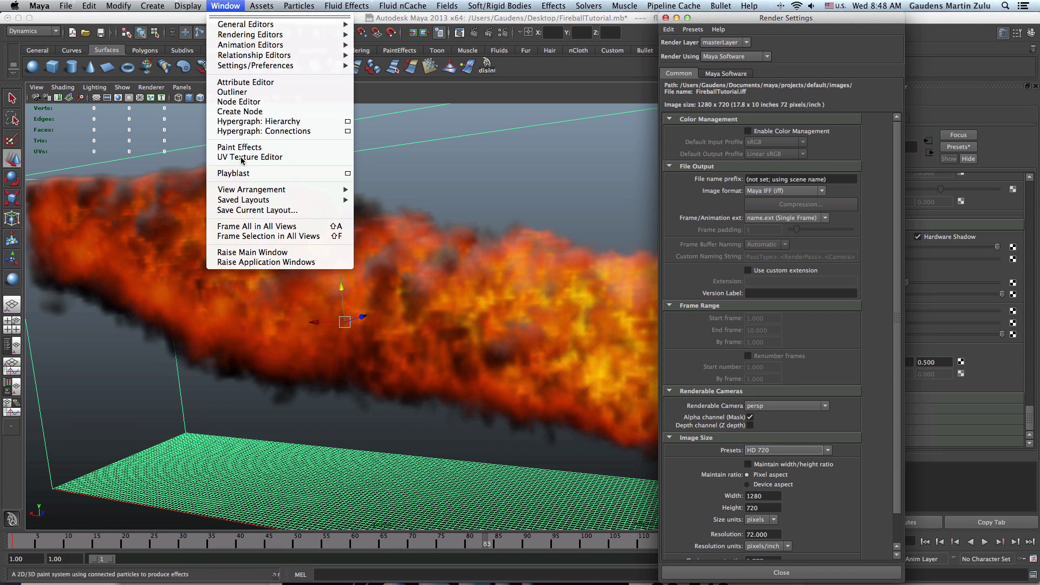
{"action": "mouse_move", "coordinate": [267, 66]}
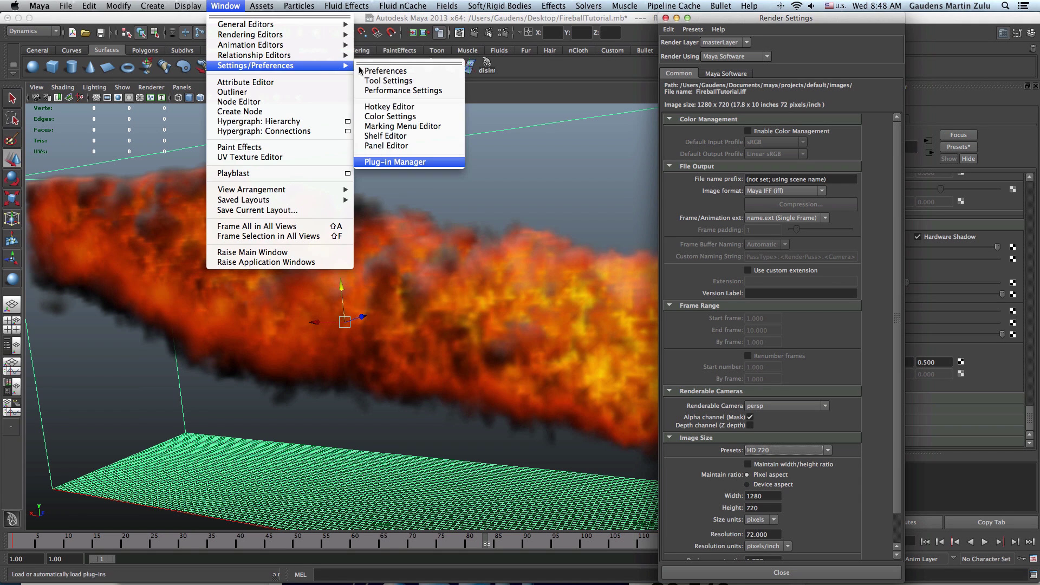
{"action": "left_click", "coordinate": [417, 161]}
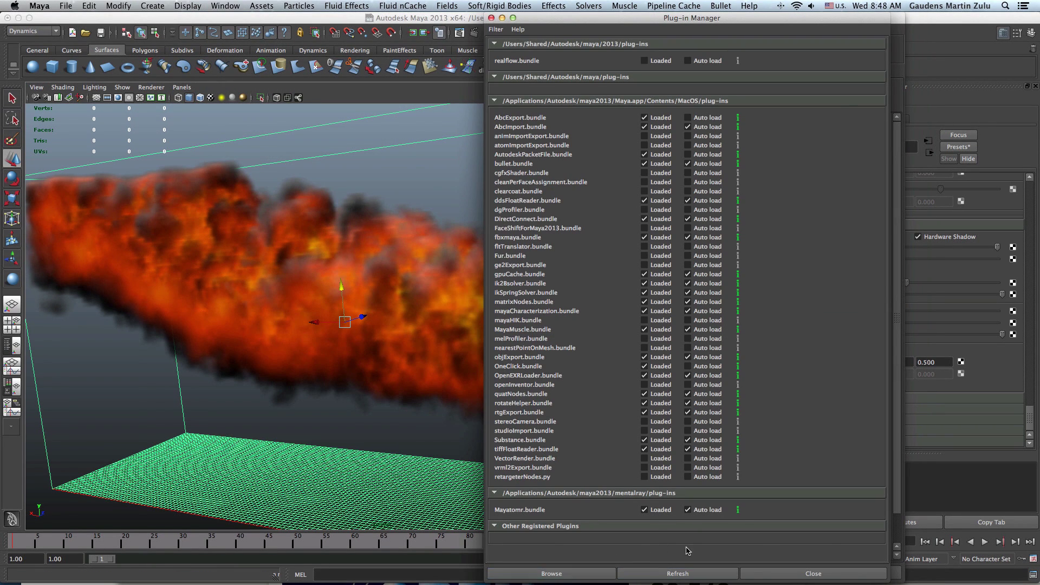
{"action": "left_click", "coordinate": [813, 573]}
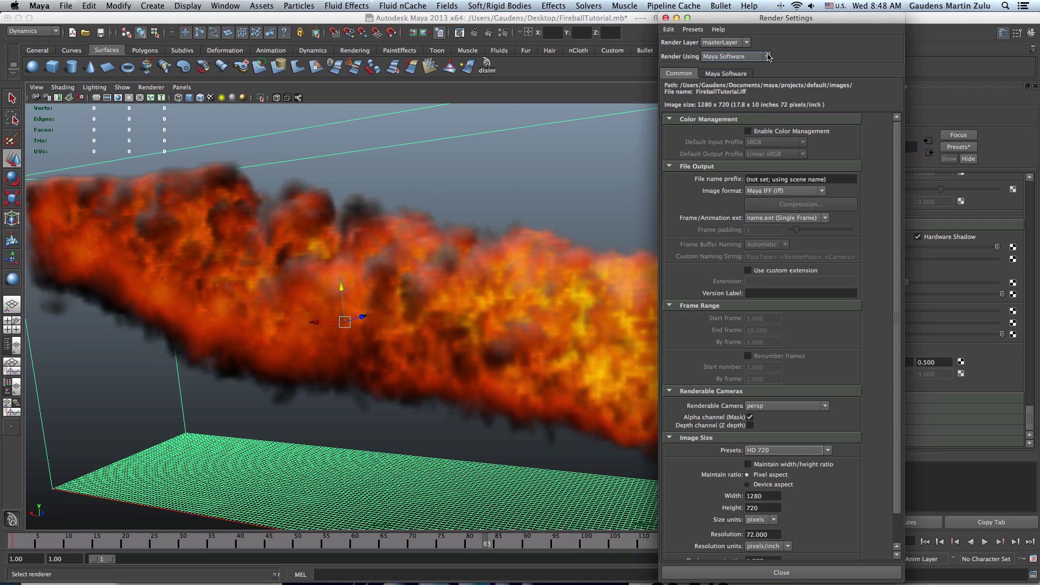
{"action": "left_click", "coordinate": [748, 59]}
{"action": "left_click", "coordinate": [739, 95]}
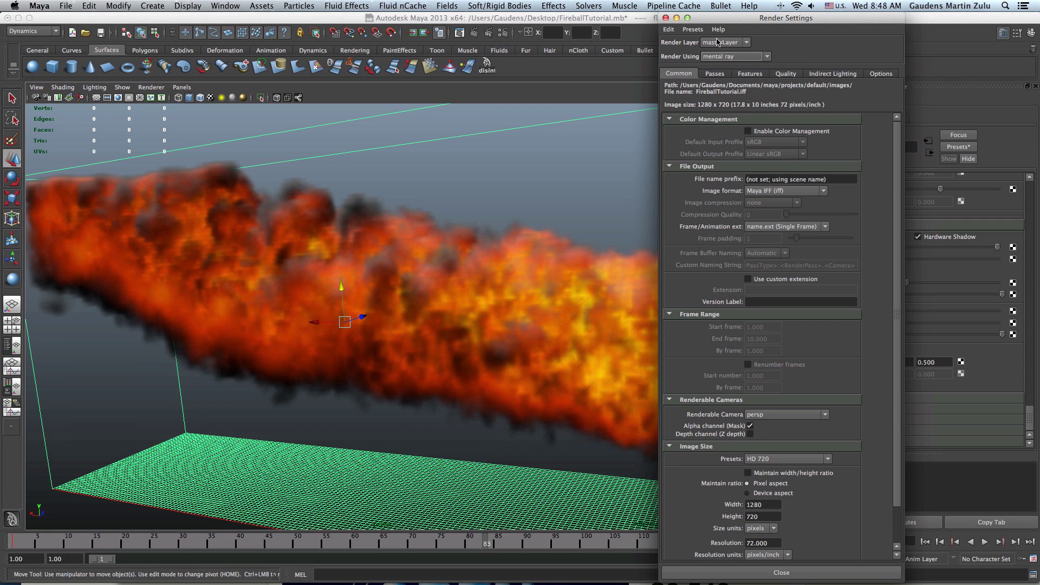
{"action": "left_click", "coordinate": [666, 19]}
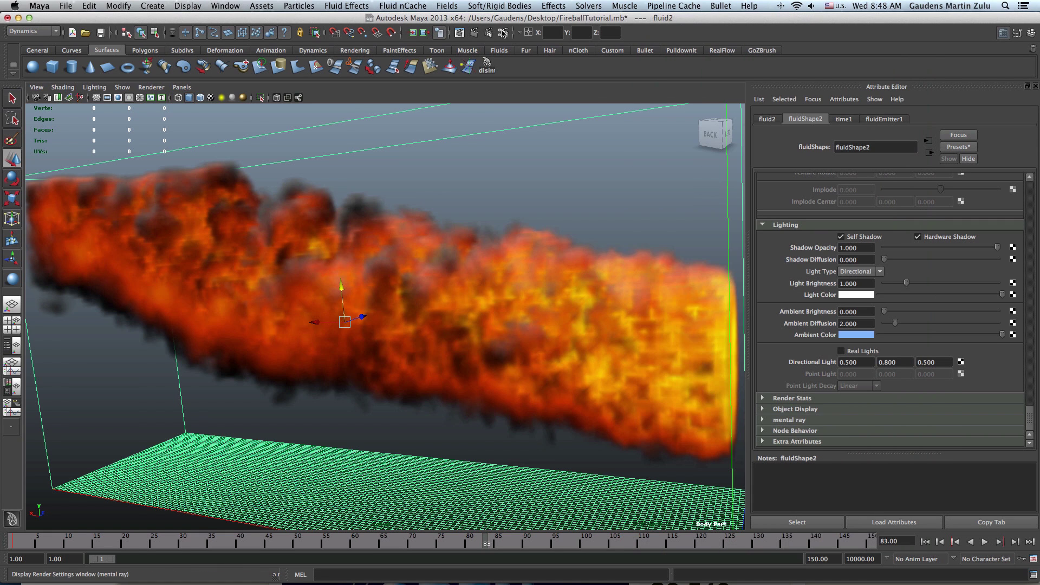
Render frame 83 at 1280×720 with mental ray and shift the Render View up-left.
{"action": "left_click", "coordinate": [475, 34]}
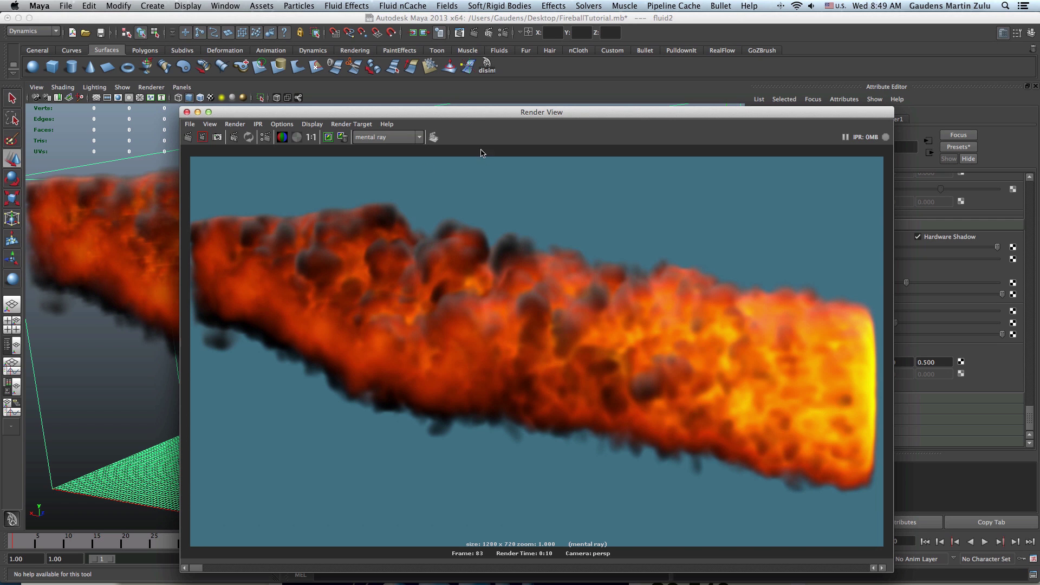
{"action": "left_click_drag", "start_coordinate": [448, 115], "coordinate": [397, 78]}
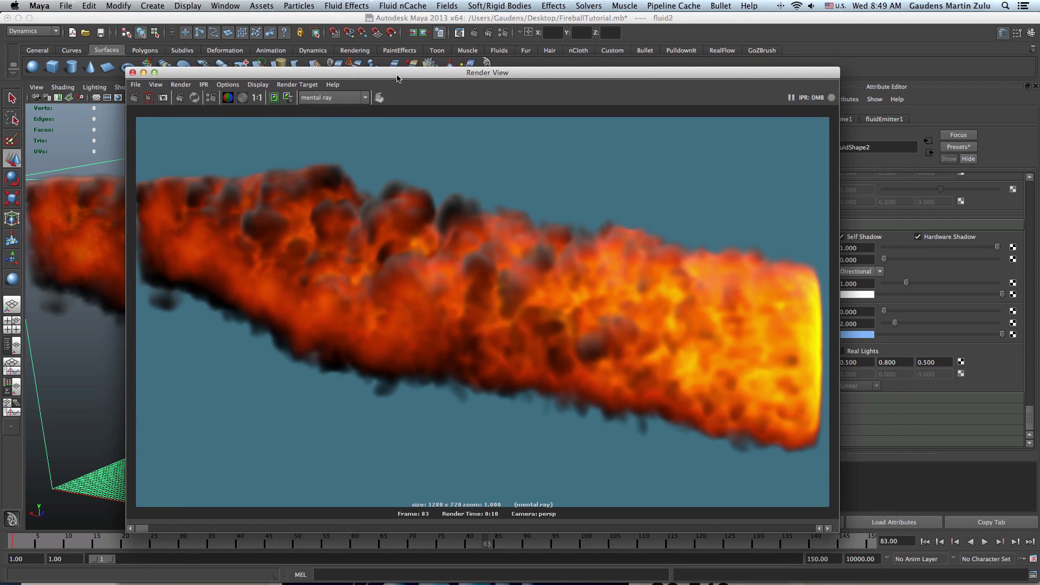